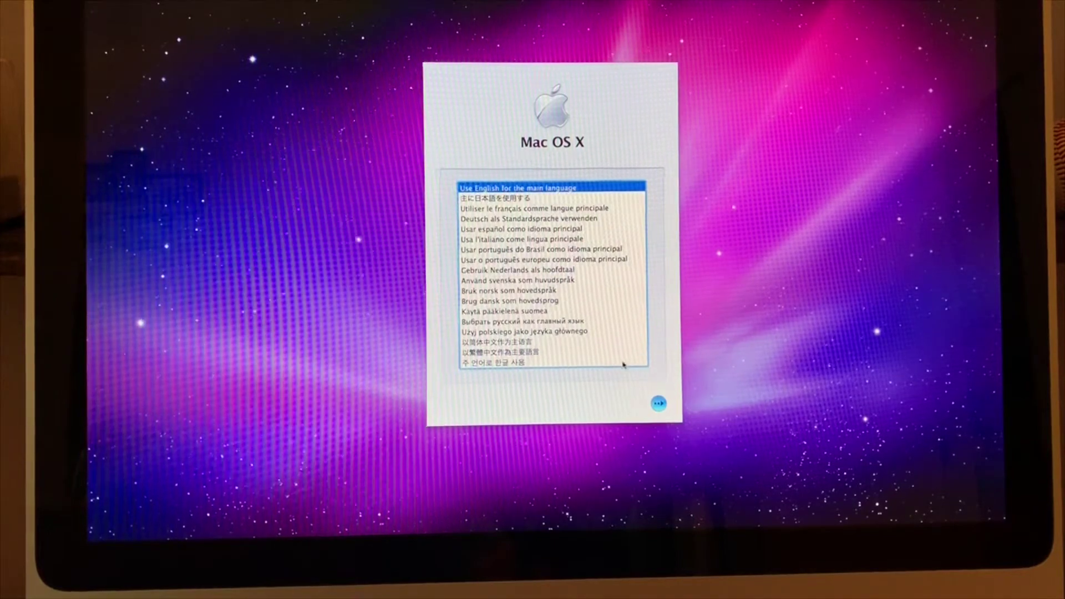
Keep English as the main language, move on to disk selection, and review the Customize packages
click(659, 405)
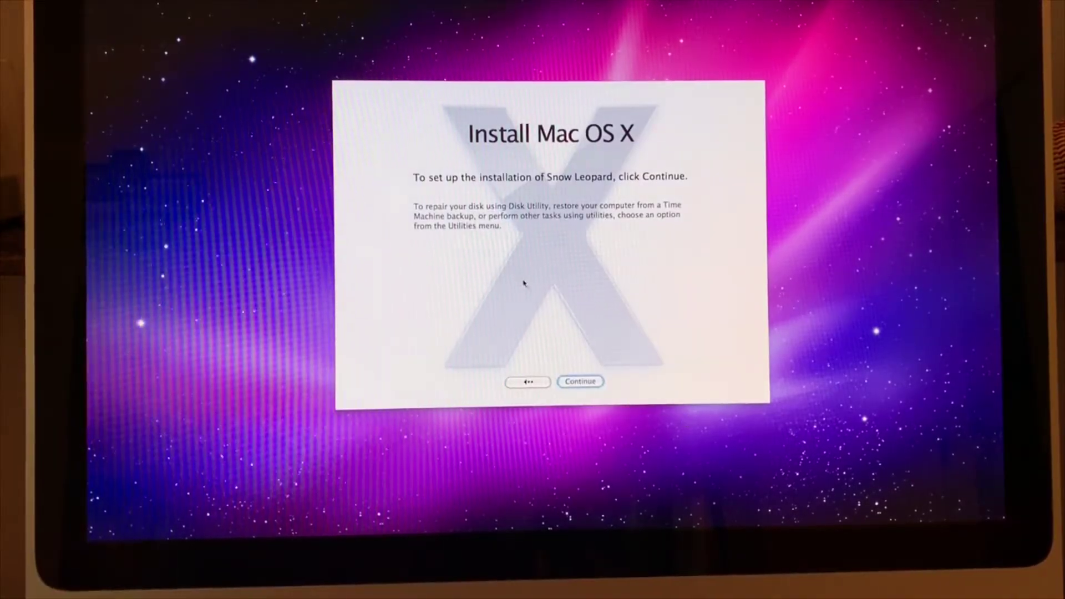
click(583, 380)
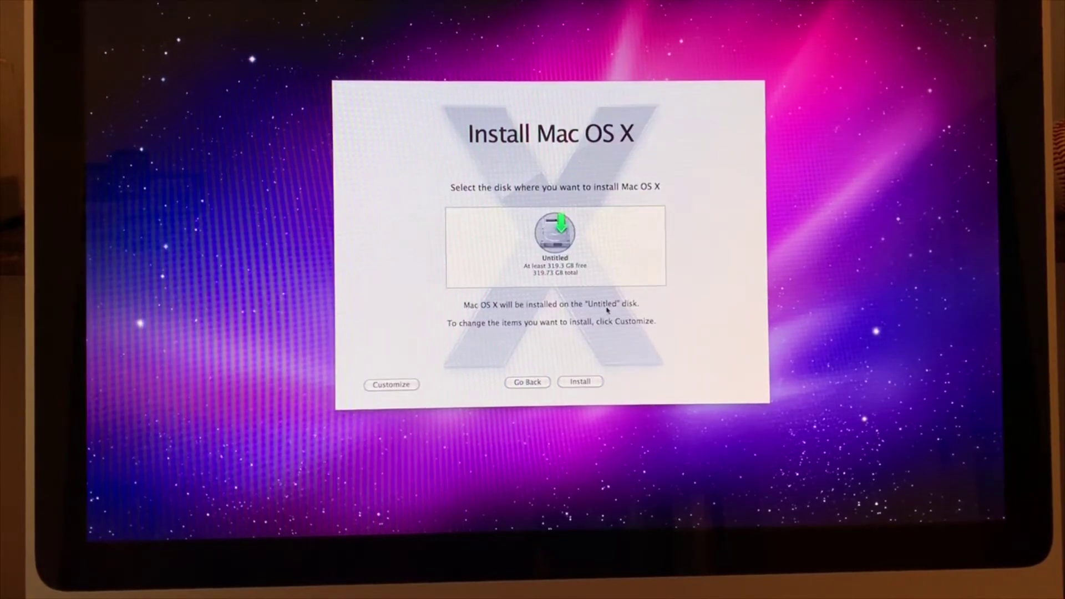
click(392, 384)
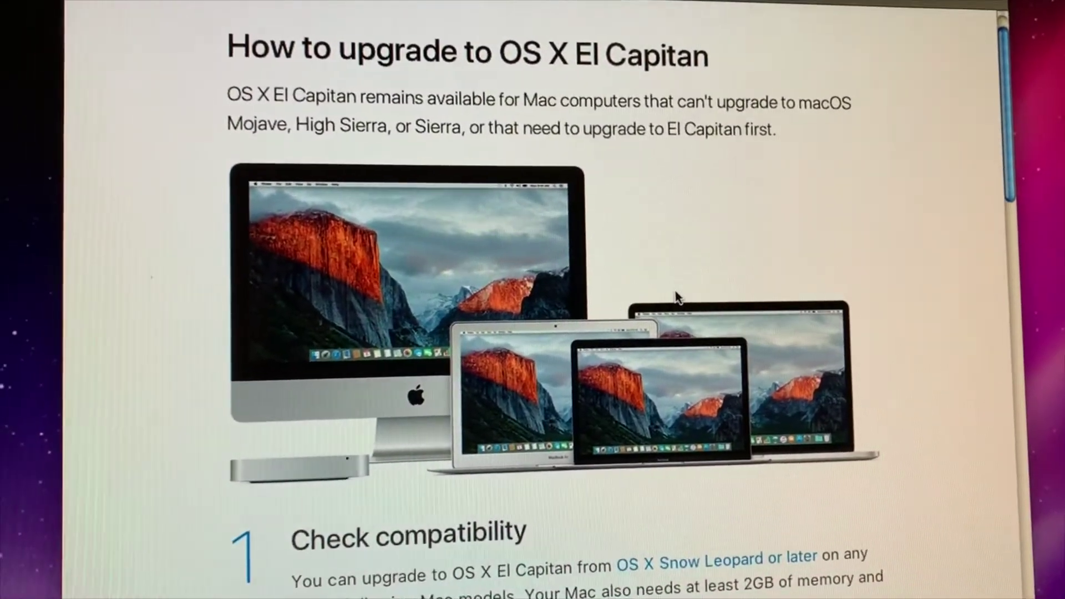
scroll(677, 297, down, 1)
scroll(676, 287, down, 2)
scroll(676, 279, down, 2)
scroll(677, 271, down, 2)
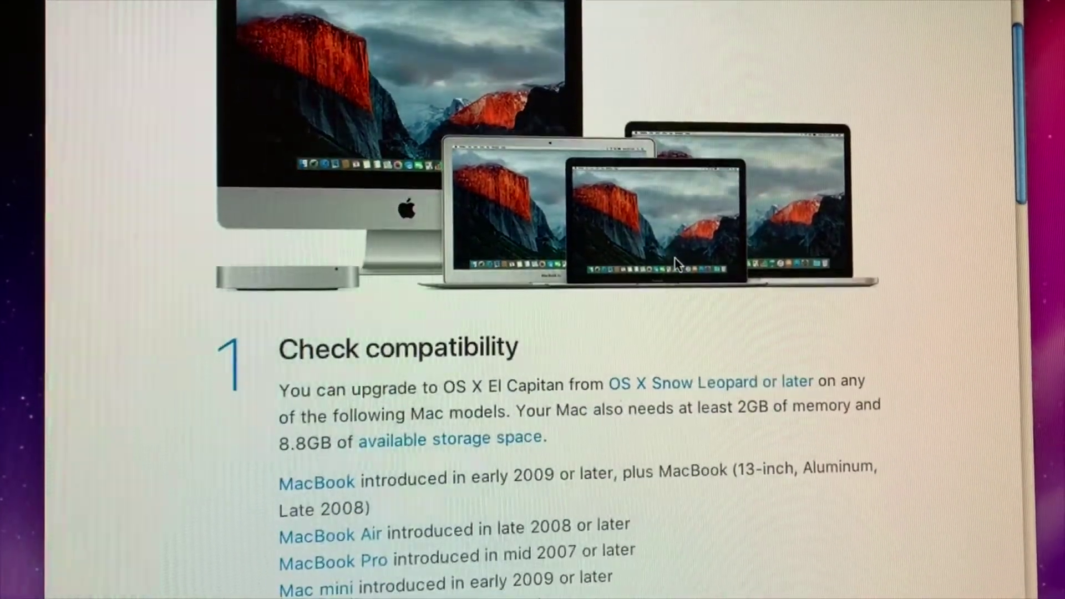
scroll(676, 264, down, 2)
scroll(677, 267, down, 2)
scroll(678, 263, down, 1)
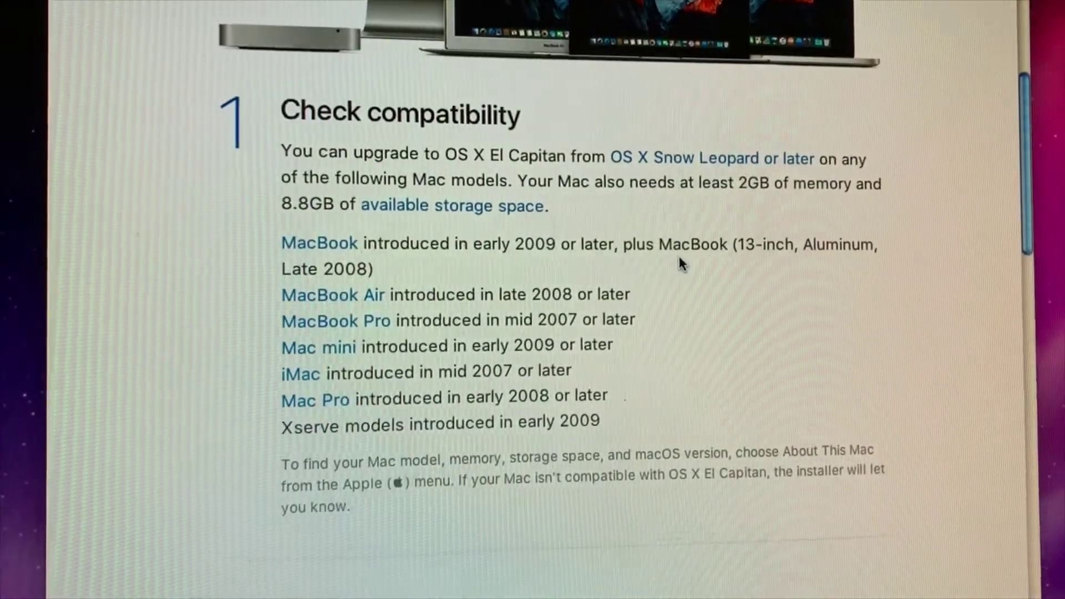
scroll(680, 261, down, 3)
scroll(680, 260, down, 3)
scroll(680, 261, down, 4)
scroll(681, 262, down, 4)
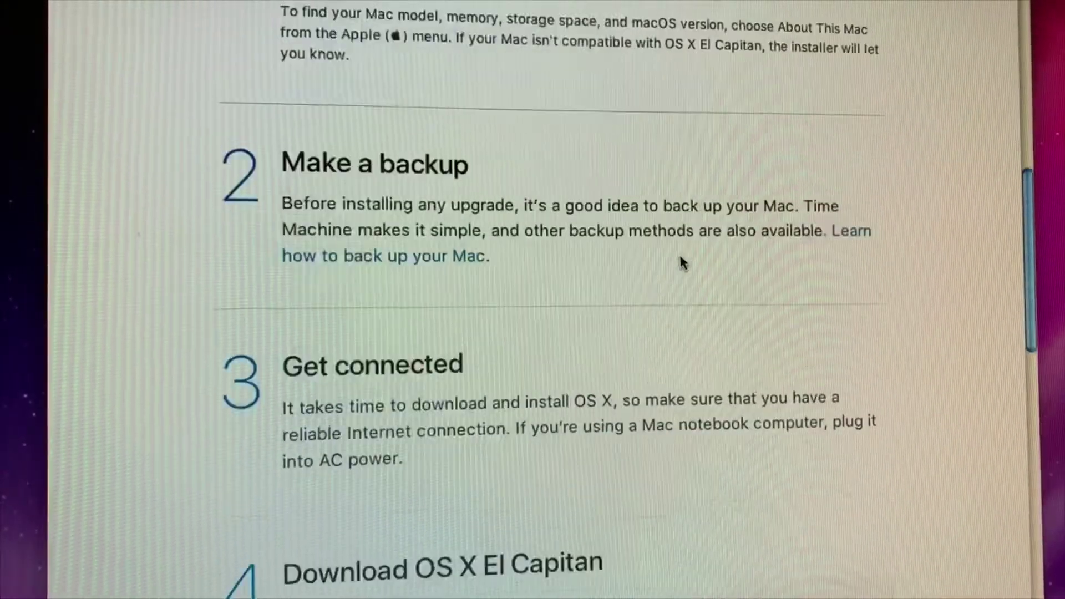
scroll(681, 263, down, 5)
scroll(684, 262, down, 3)
scroll(683, 262, down, 2)
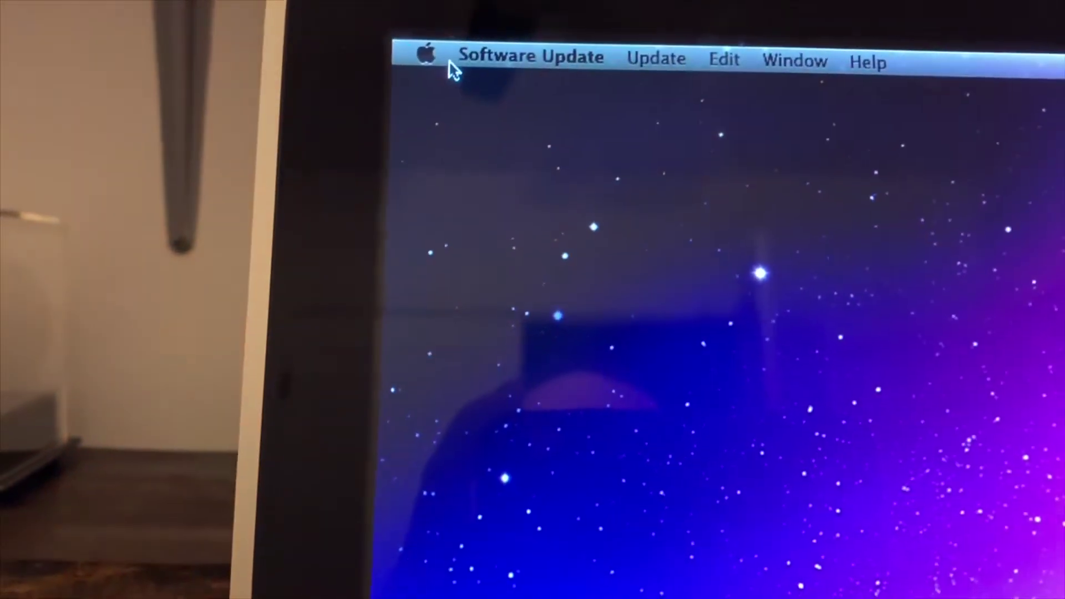
Run Software Update from the Apple menu, agree to the update license, and restart the Mac
click(428, 55)
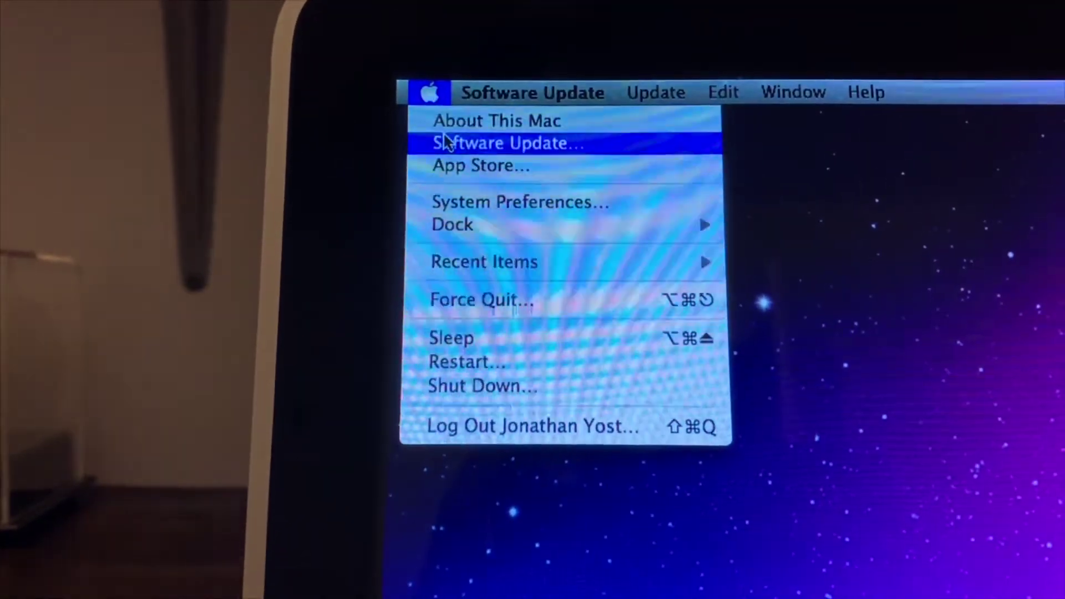
click(445, 143)
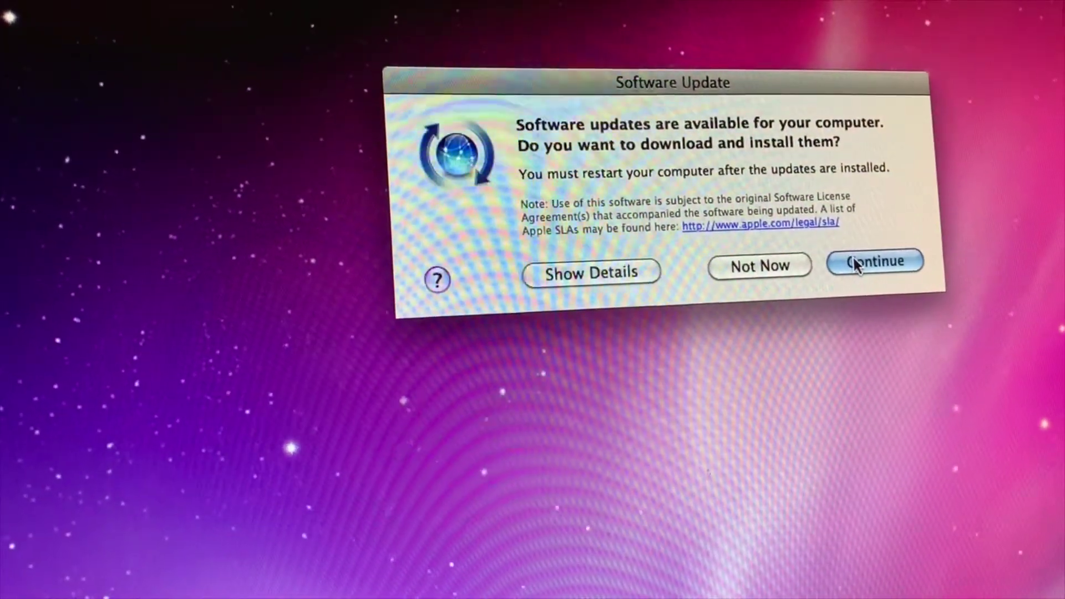
click(855, 263)
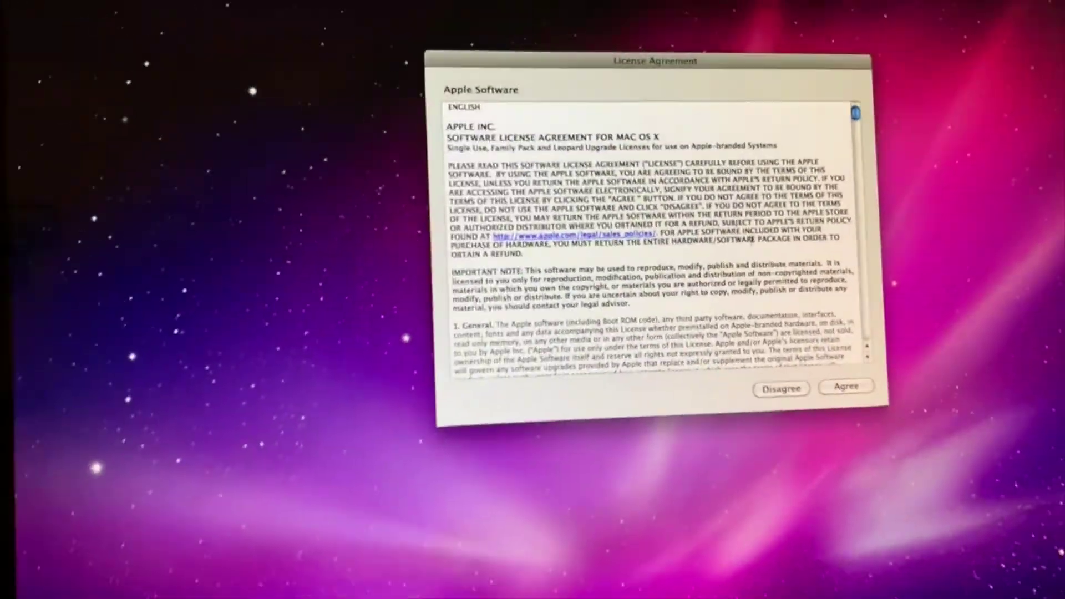
click(847, 386)
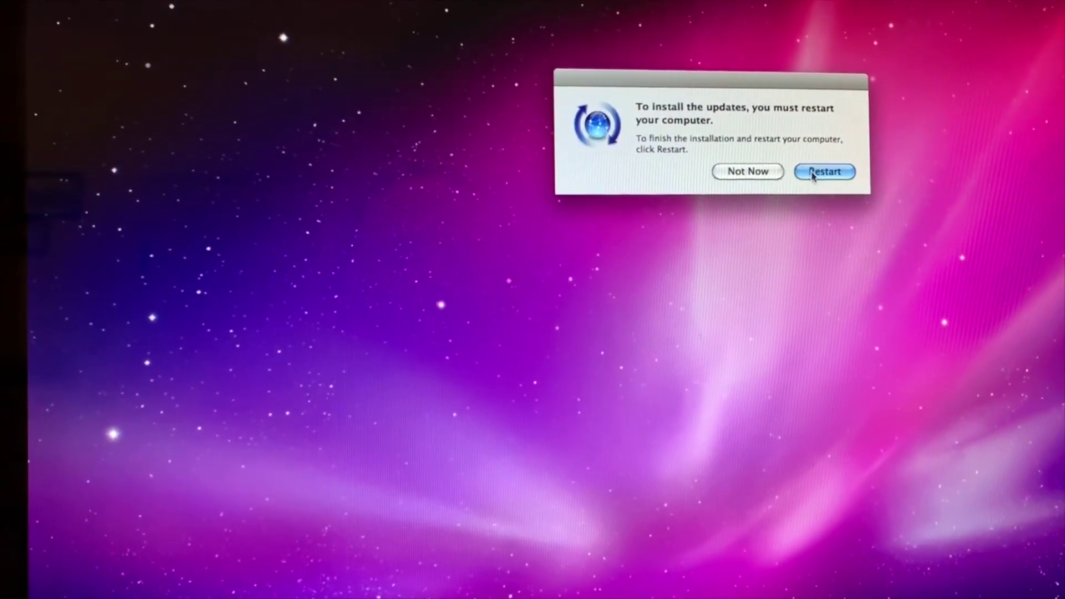
click(812, 173)
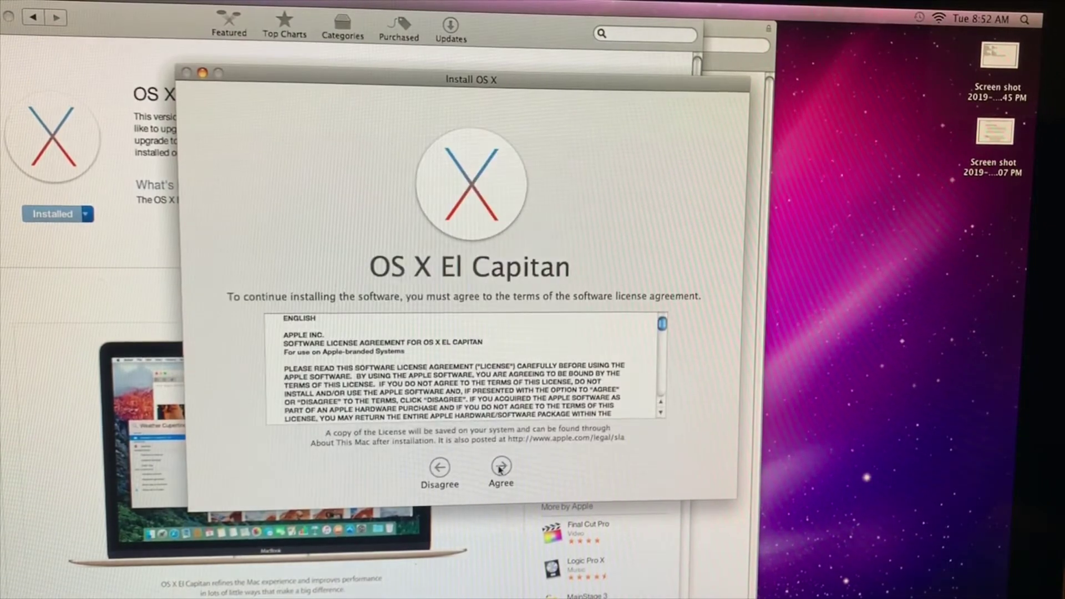
Accept the OS X El Capitan license terms and confirm the agreement
click(500, 468)
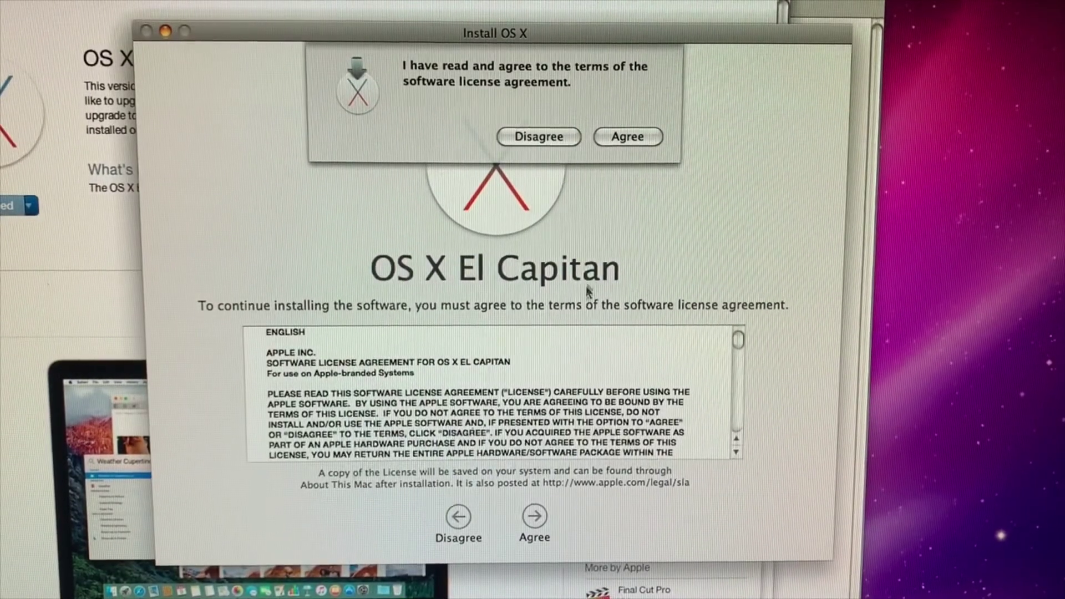
click(632, 140)
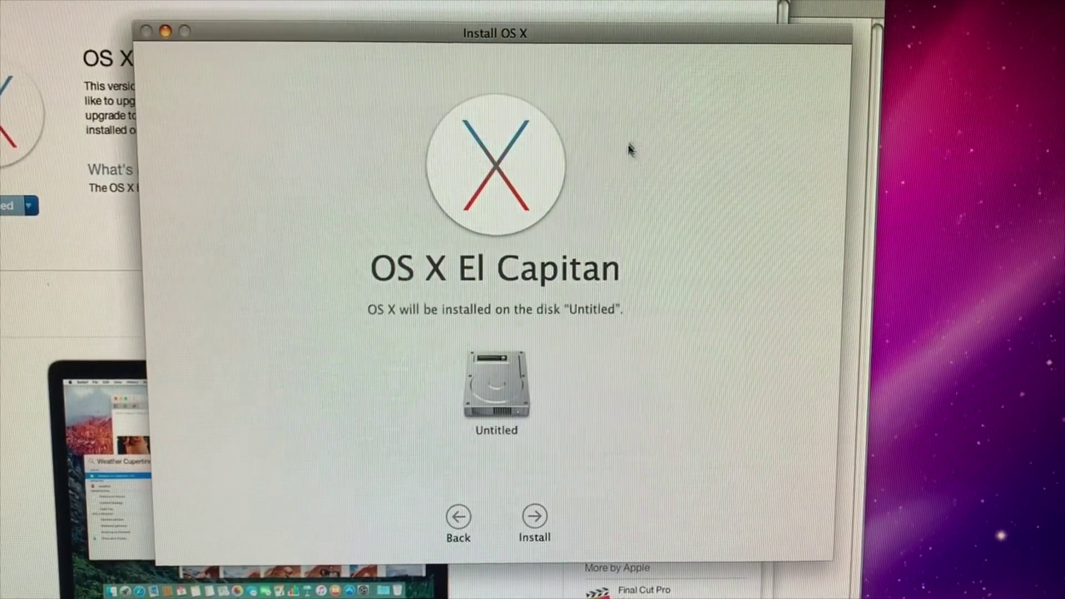